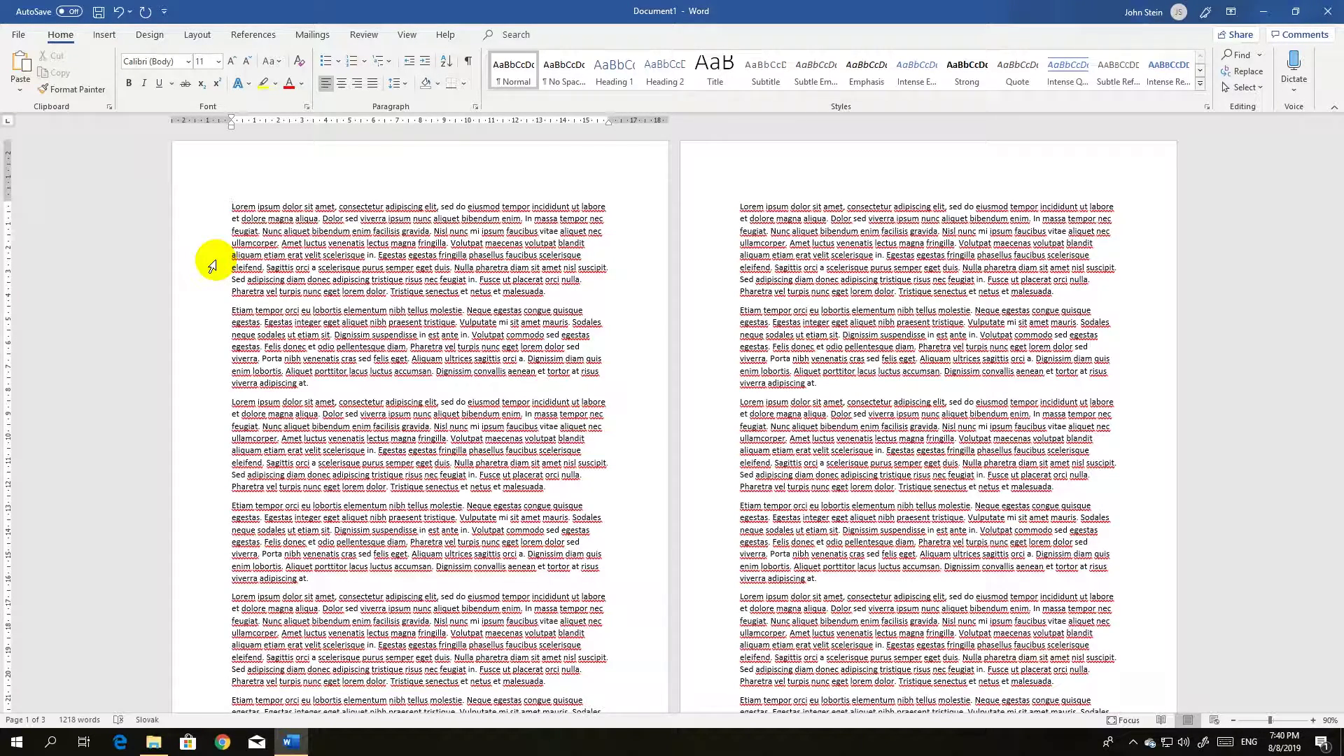
Step: Apply the Three columns preset, then replace it with the Left two-column preset
click(197, 35)
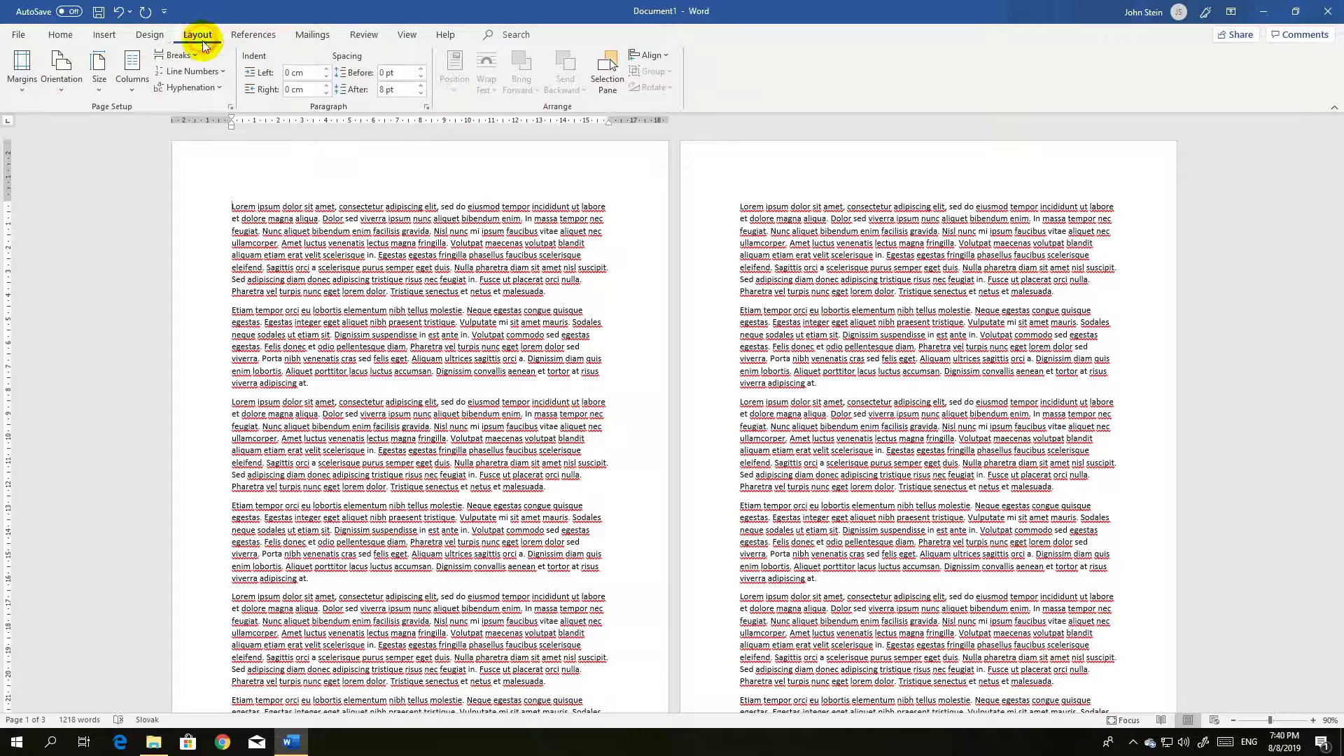
click(131, 85)
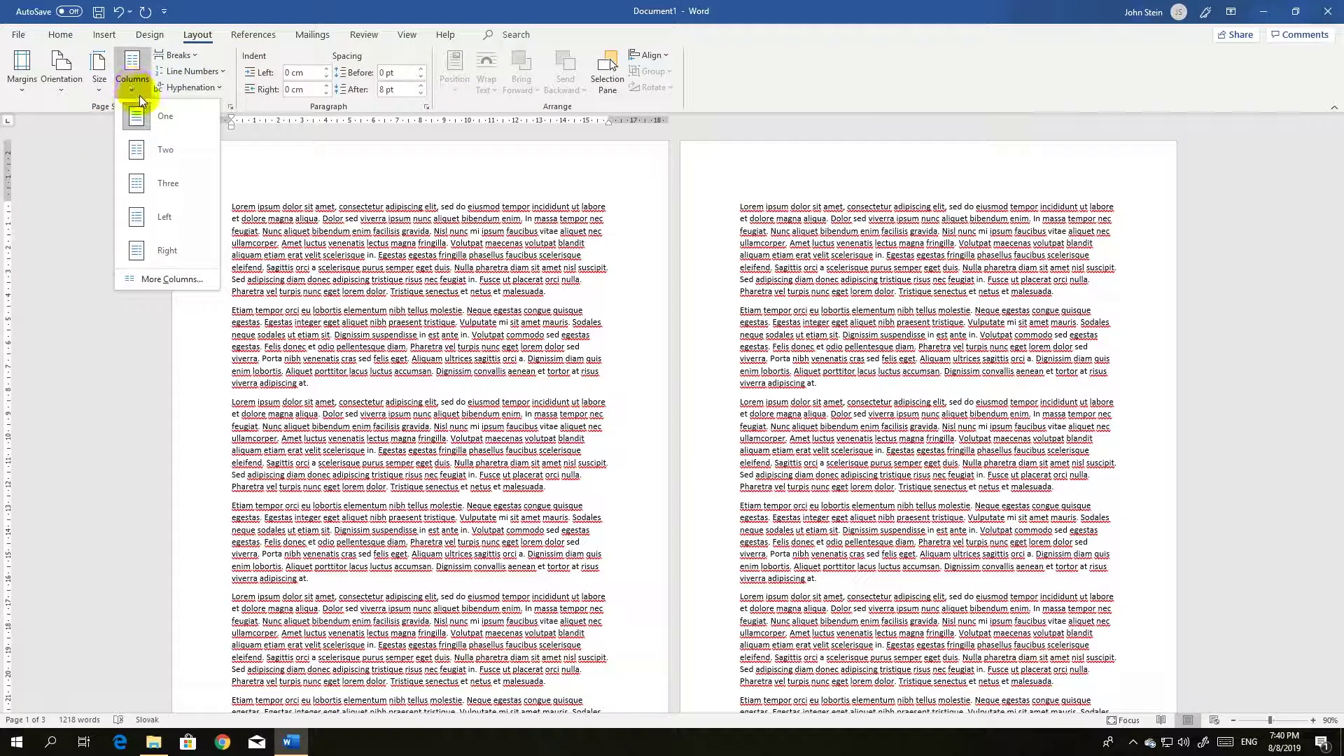
click(155, 186)
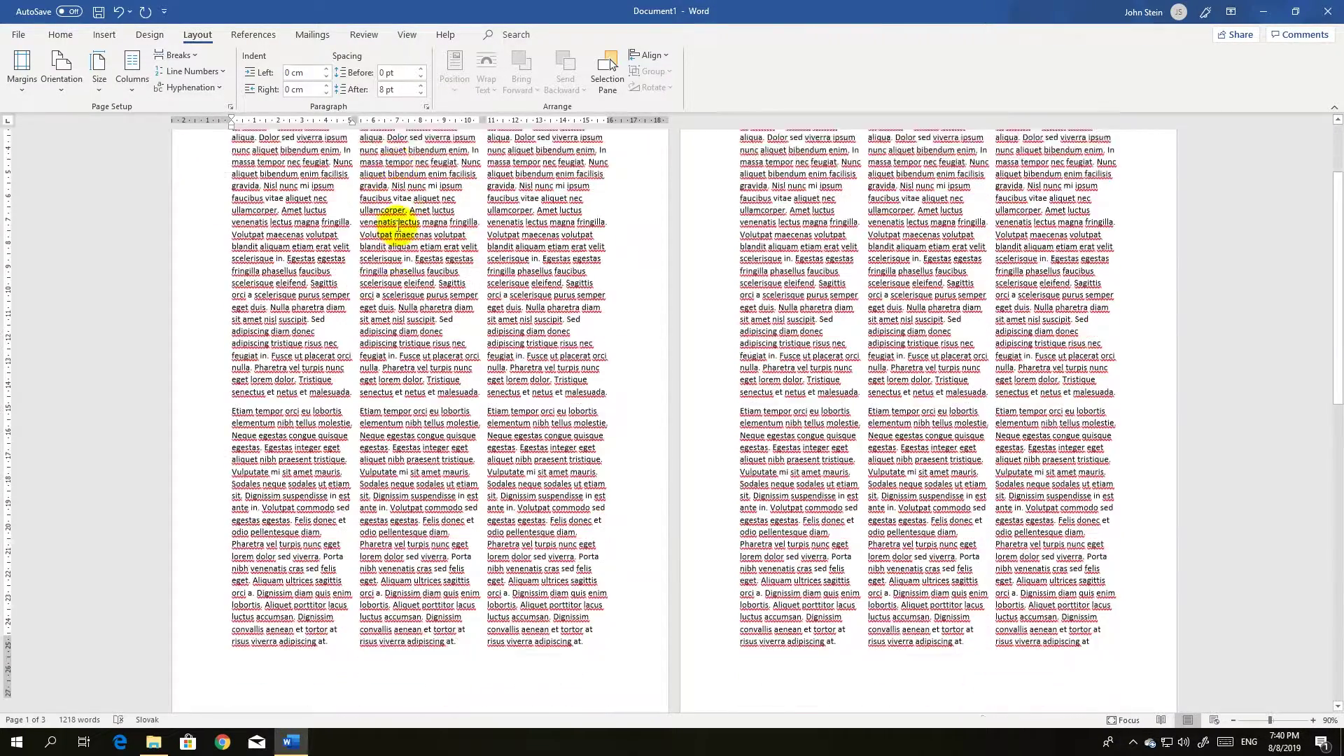
scroll(401, 208, down, 2)
scroll(410, 234, up, 2)
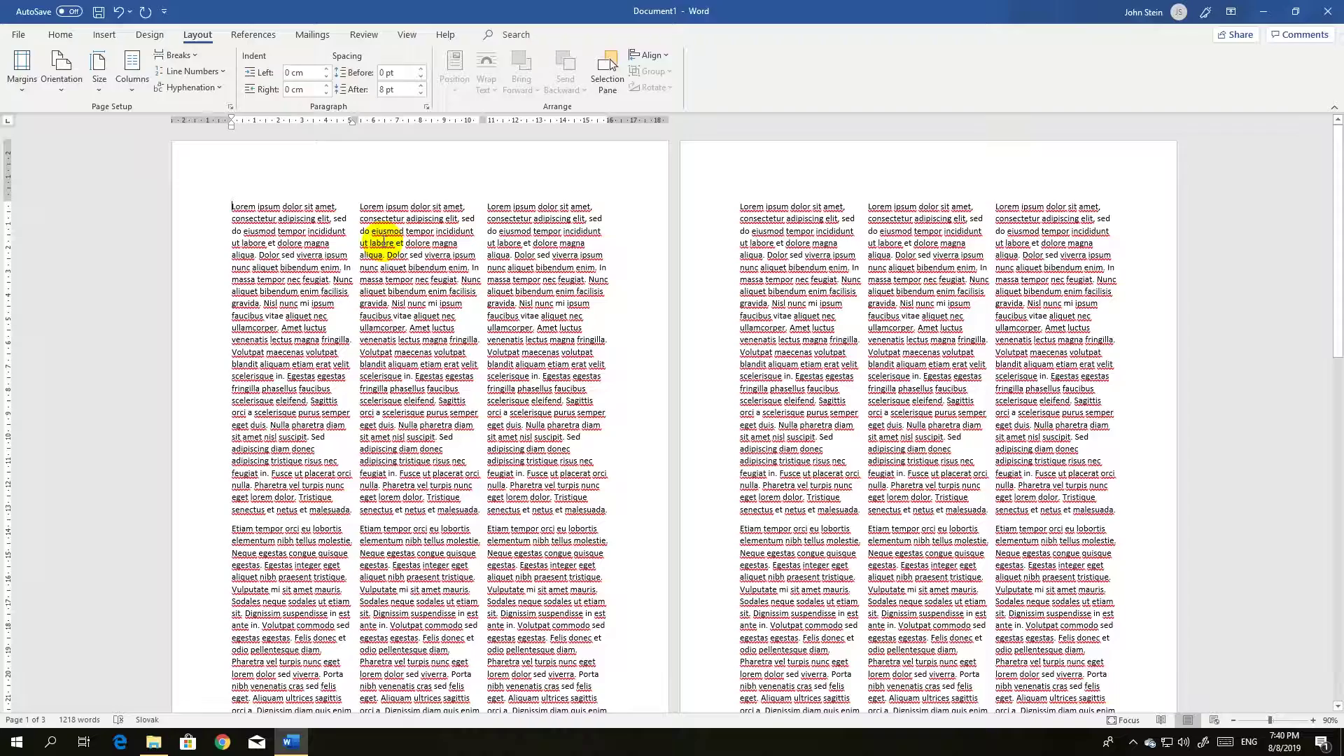
click(128, 93)
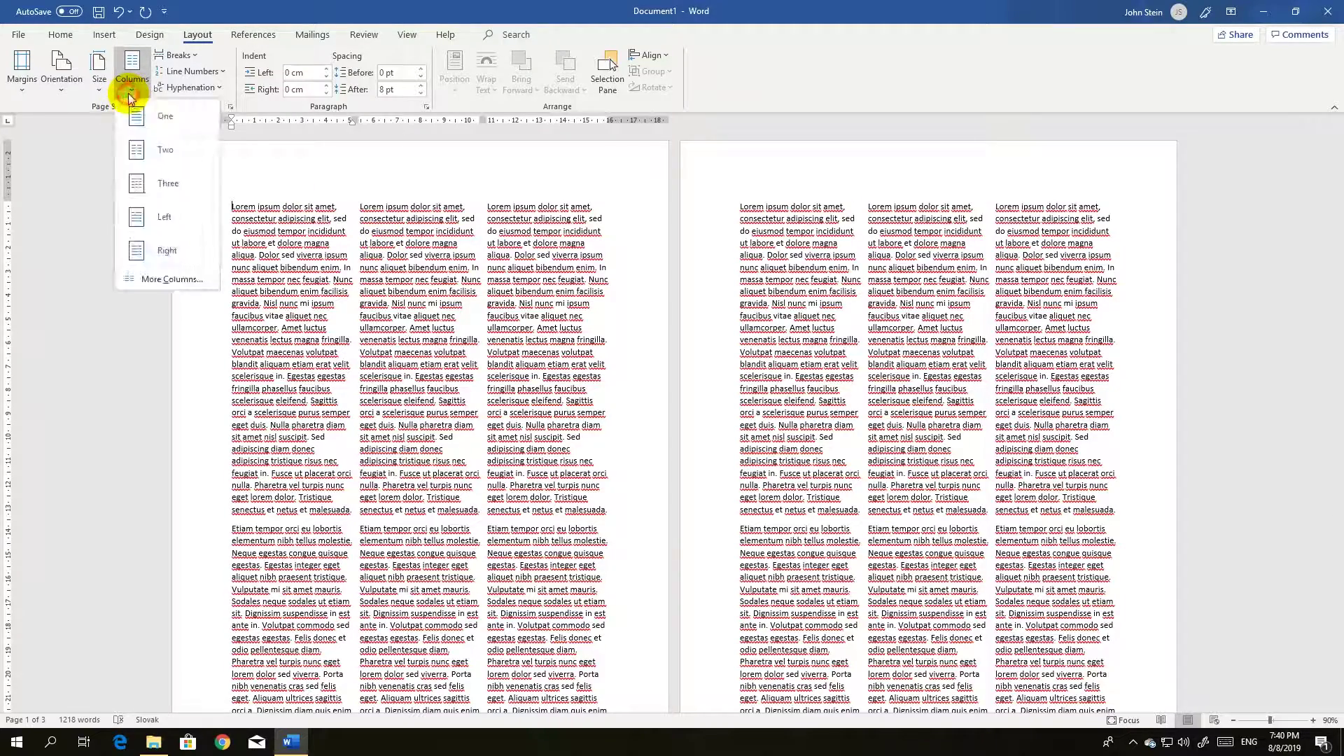
click(147, 213)
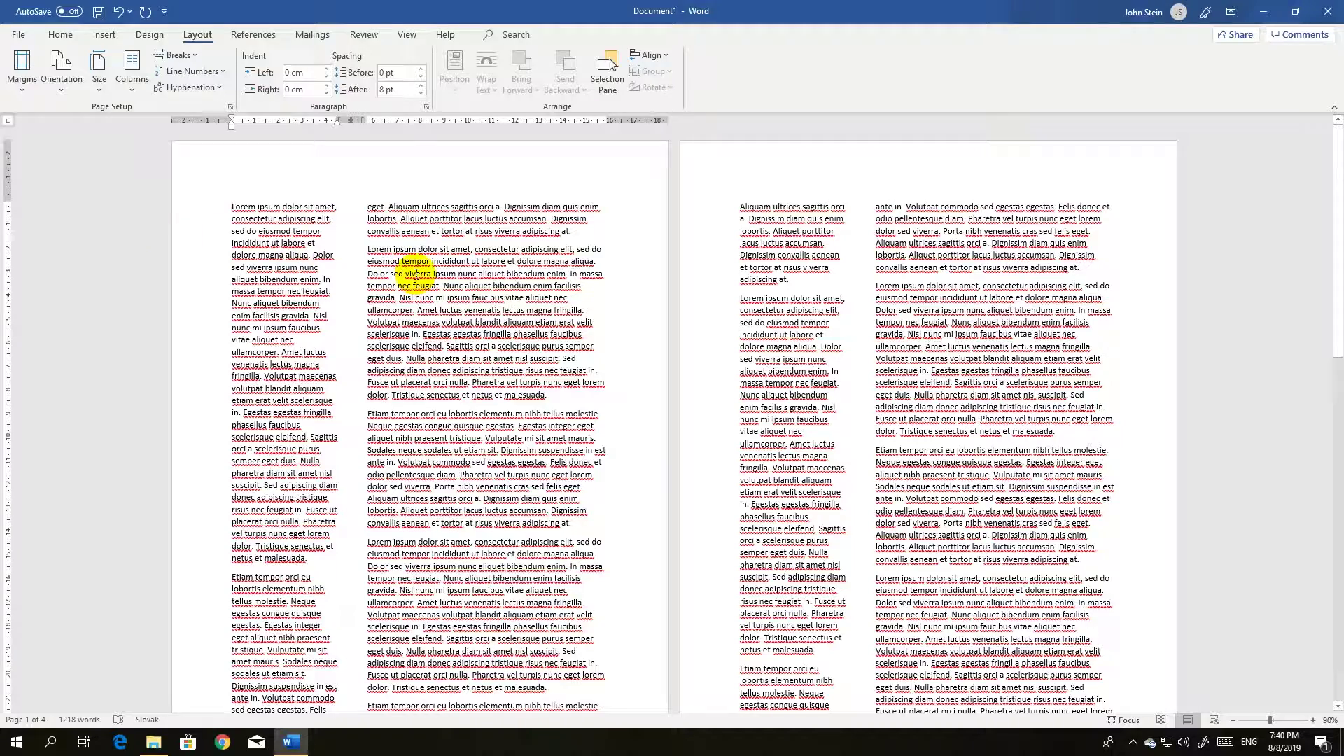
Step: Set Number of columns to 9 in the More Columns dialog and apply it
click(130, 91)
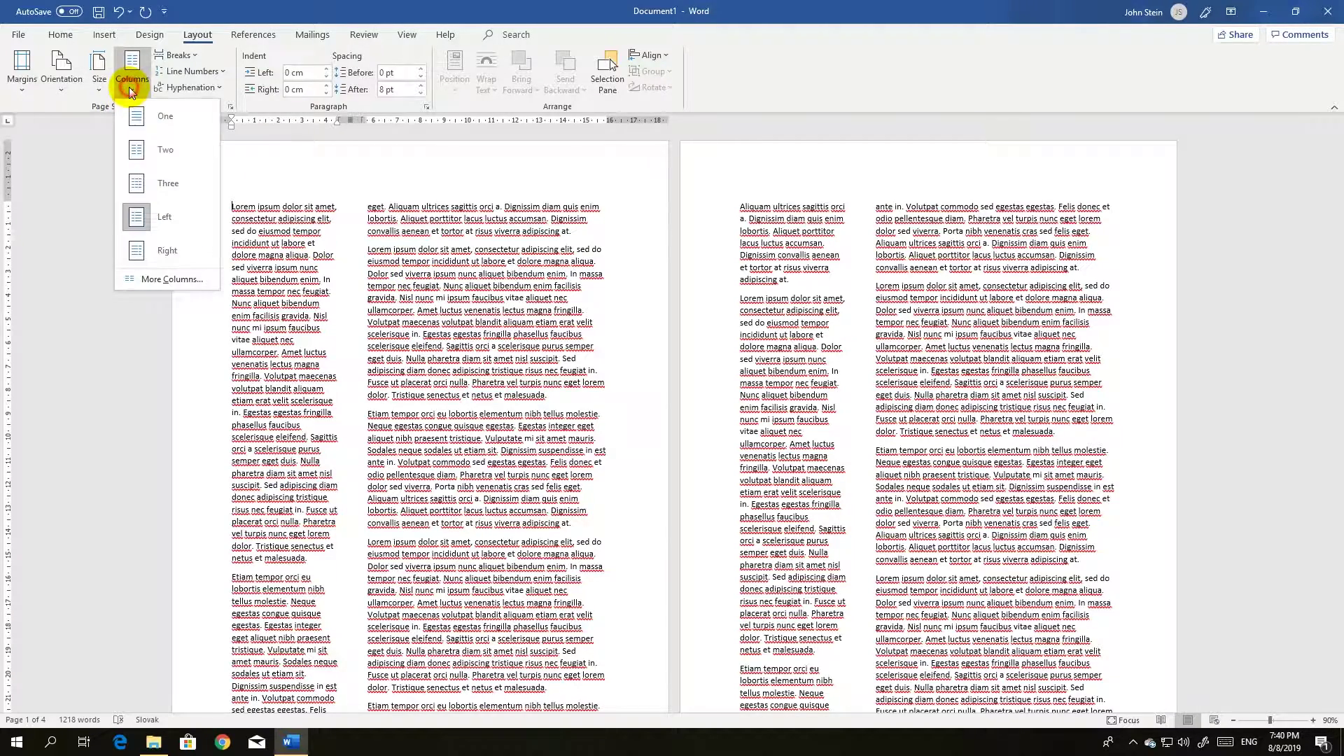
click(163, 280)
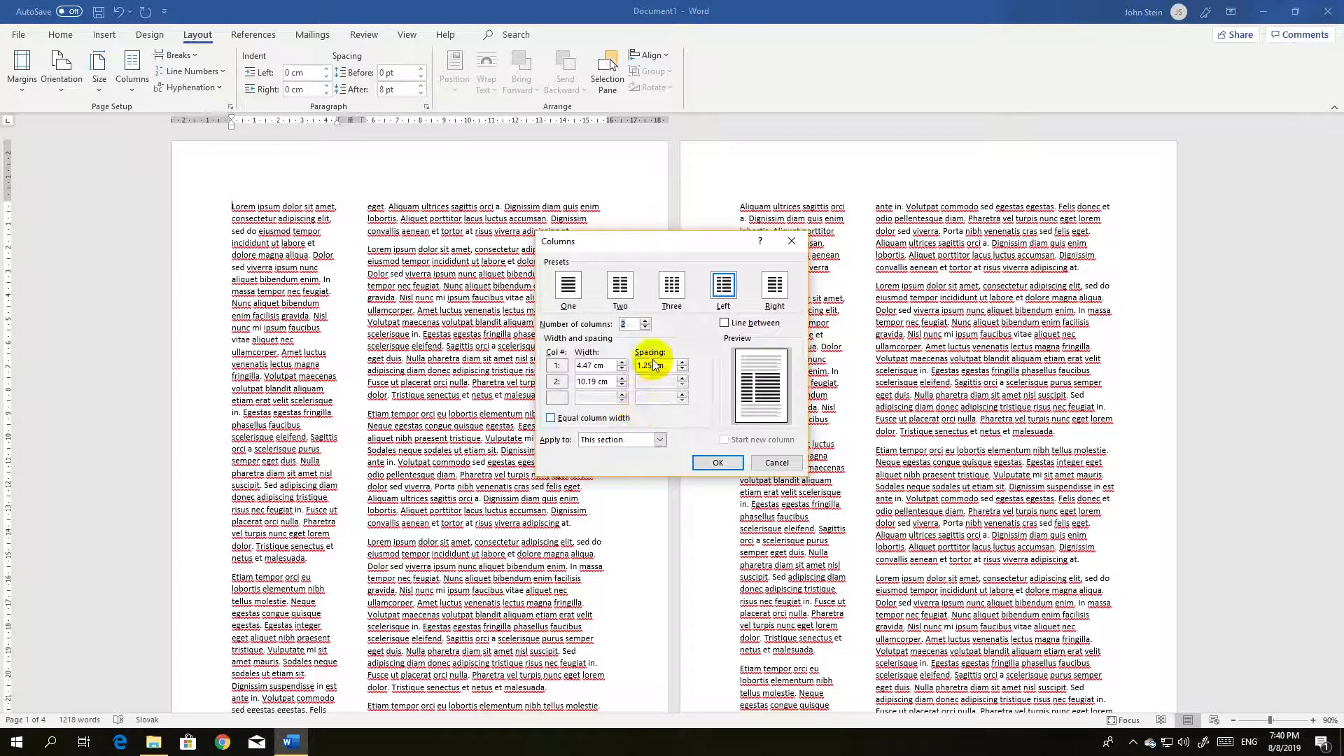
click(646, 320)
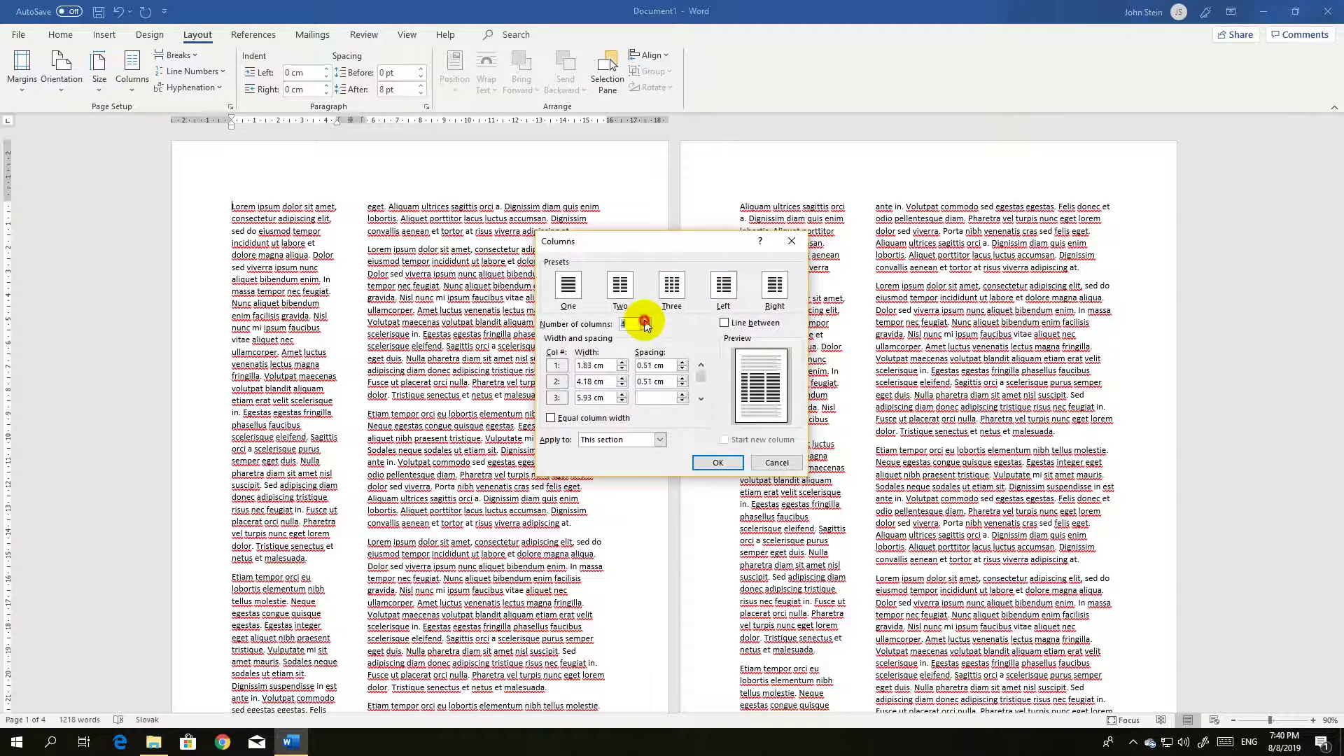
click(644, 320)
click(643, 319)
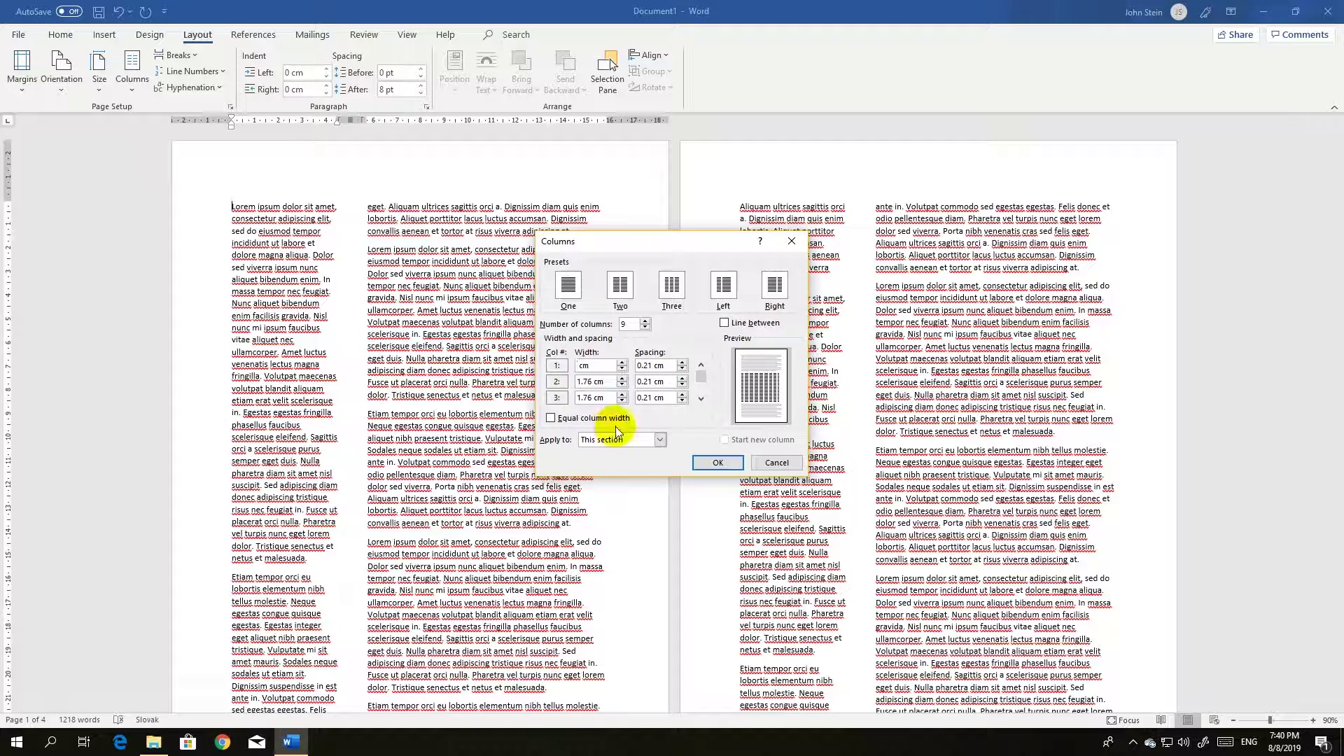
text(5)
key(Return)
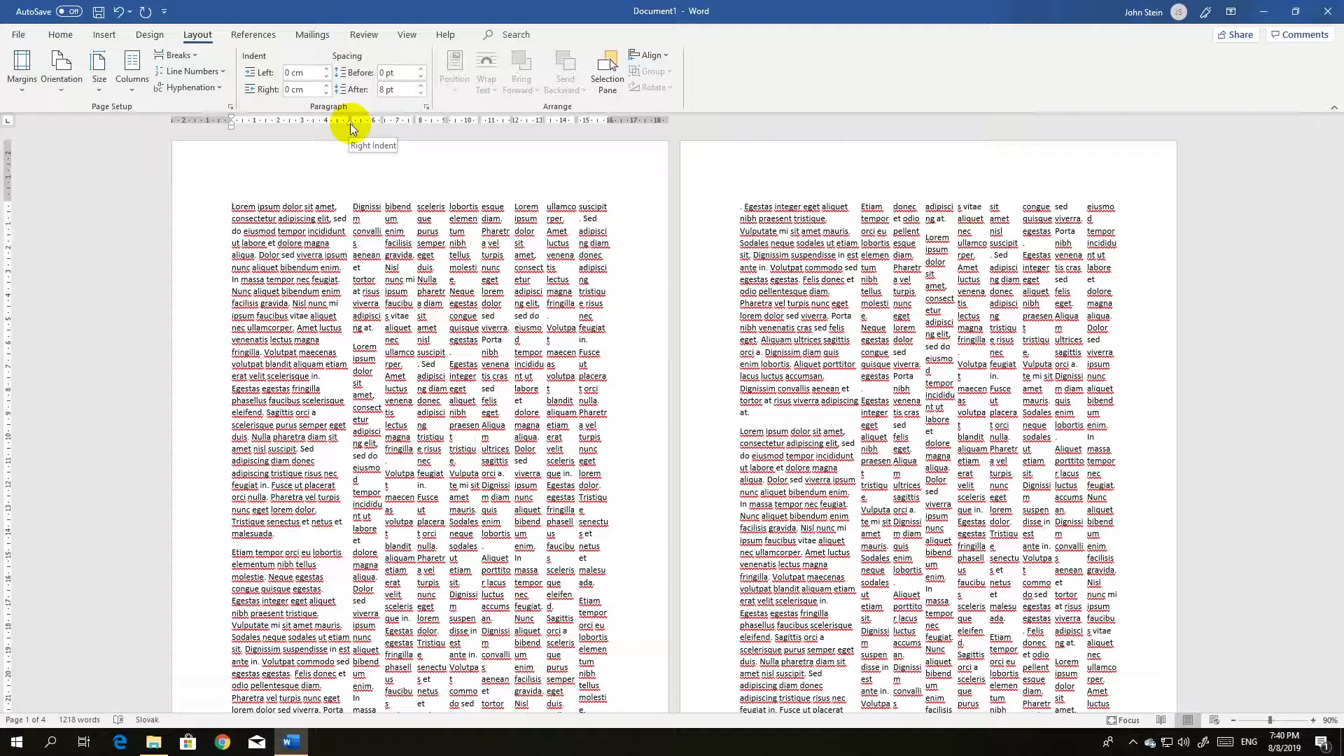
Step: Insert two column breaks at the start of the text
click(192, 61)
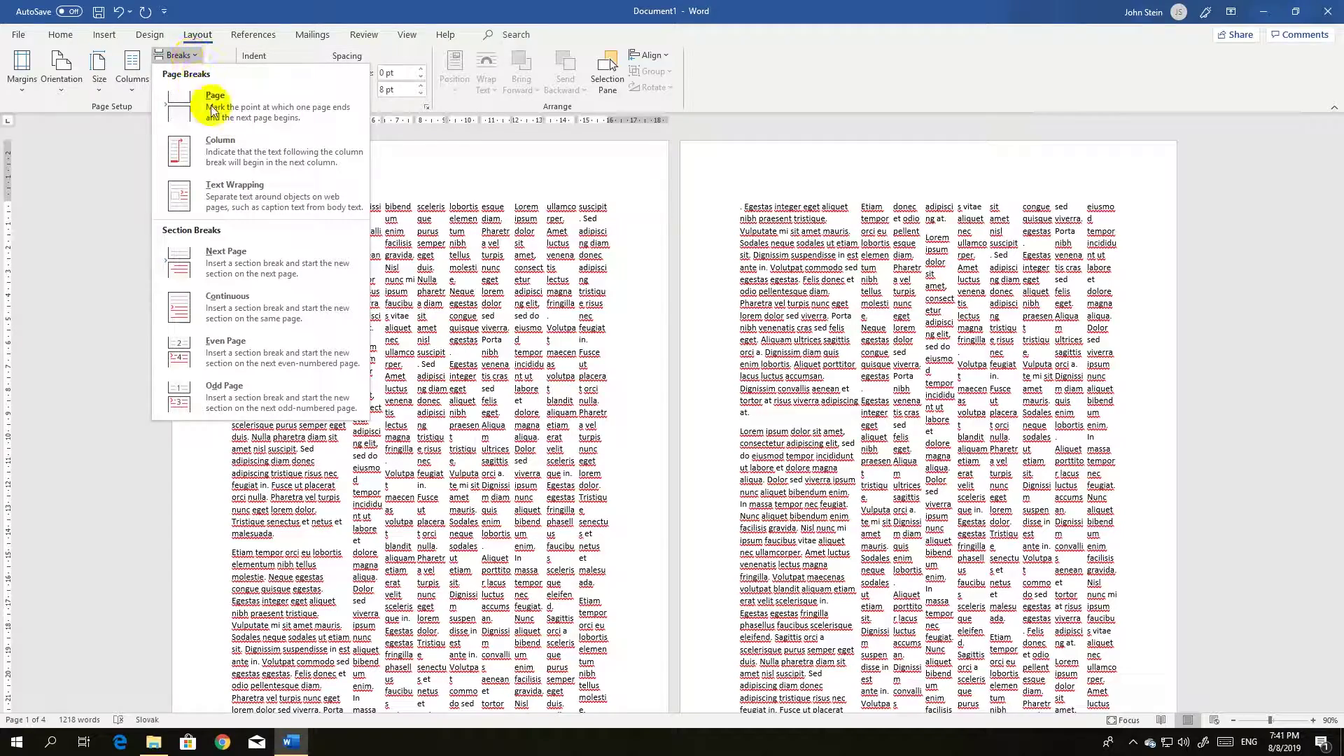
click(222, 150)
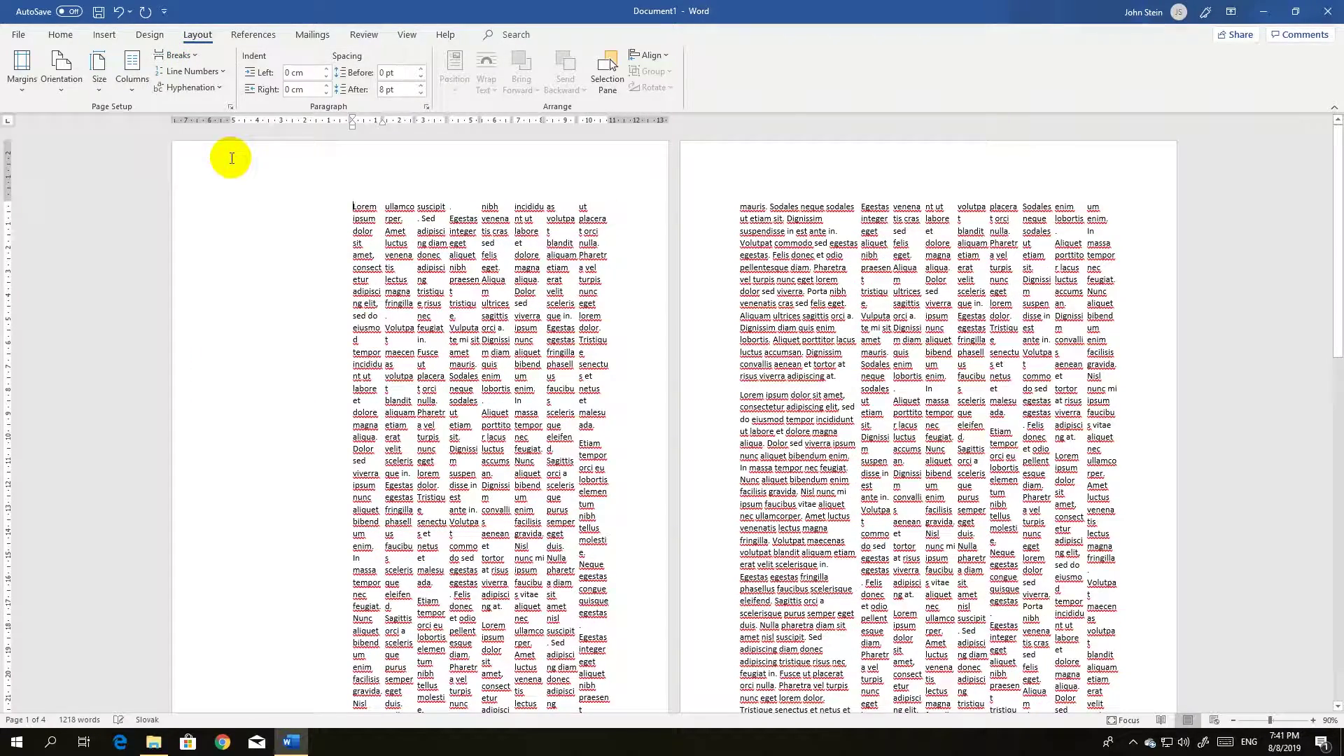
scroll(362, 210, down, 5)
scroll(421, 262, down, 5)
scroll(505, 274, down, 3)
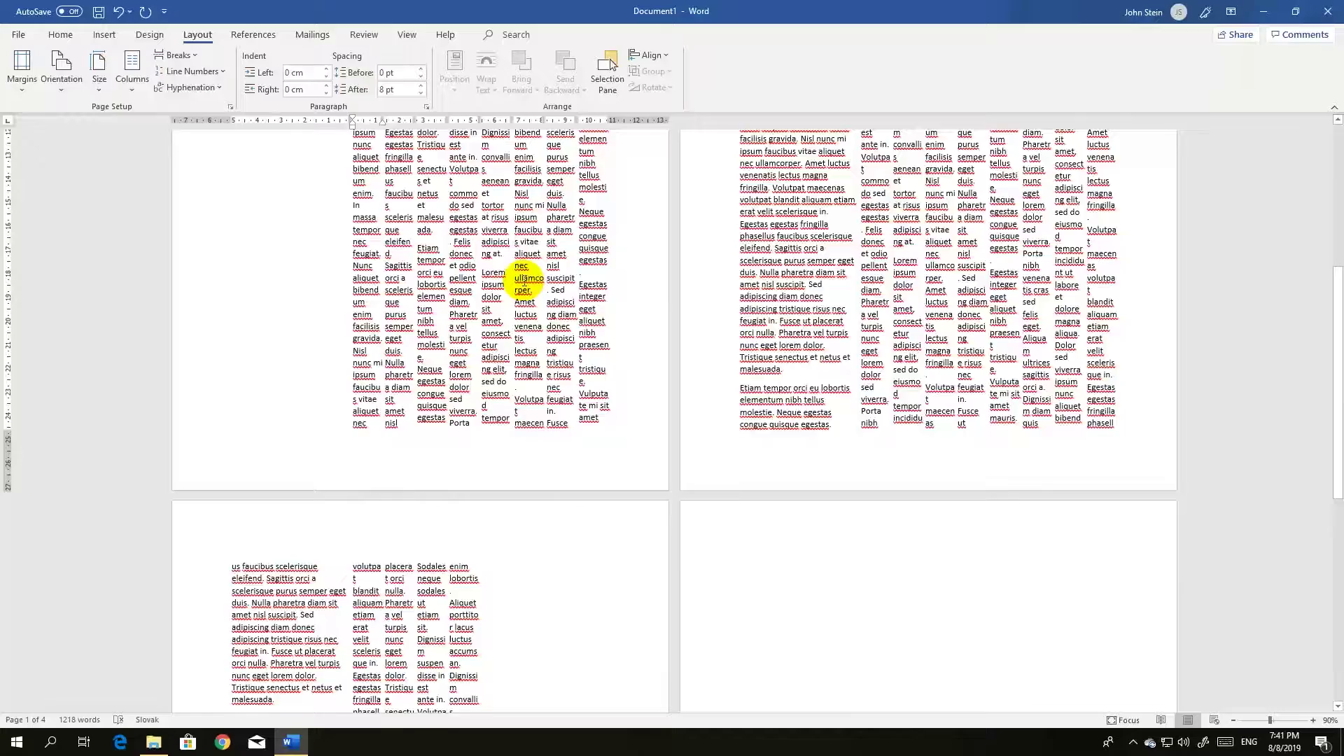
scroll(525, 279, up, 5)
scroll(525, 279, up, 5)
scroll(504, 273, up, 3)
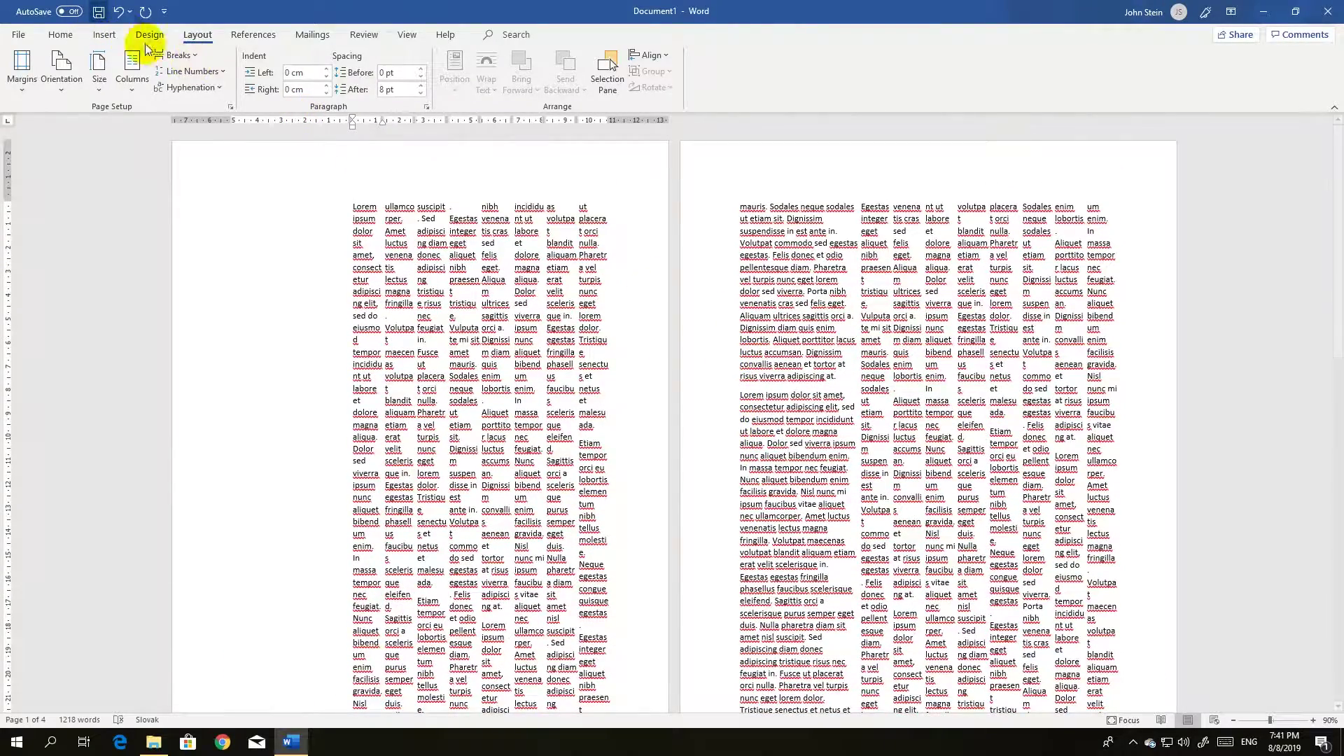
click(179, 55)
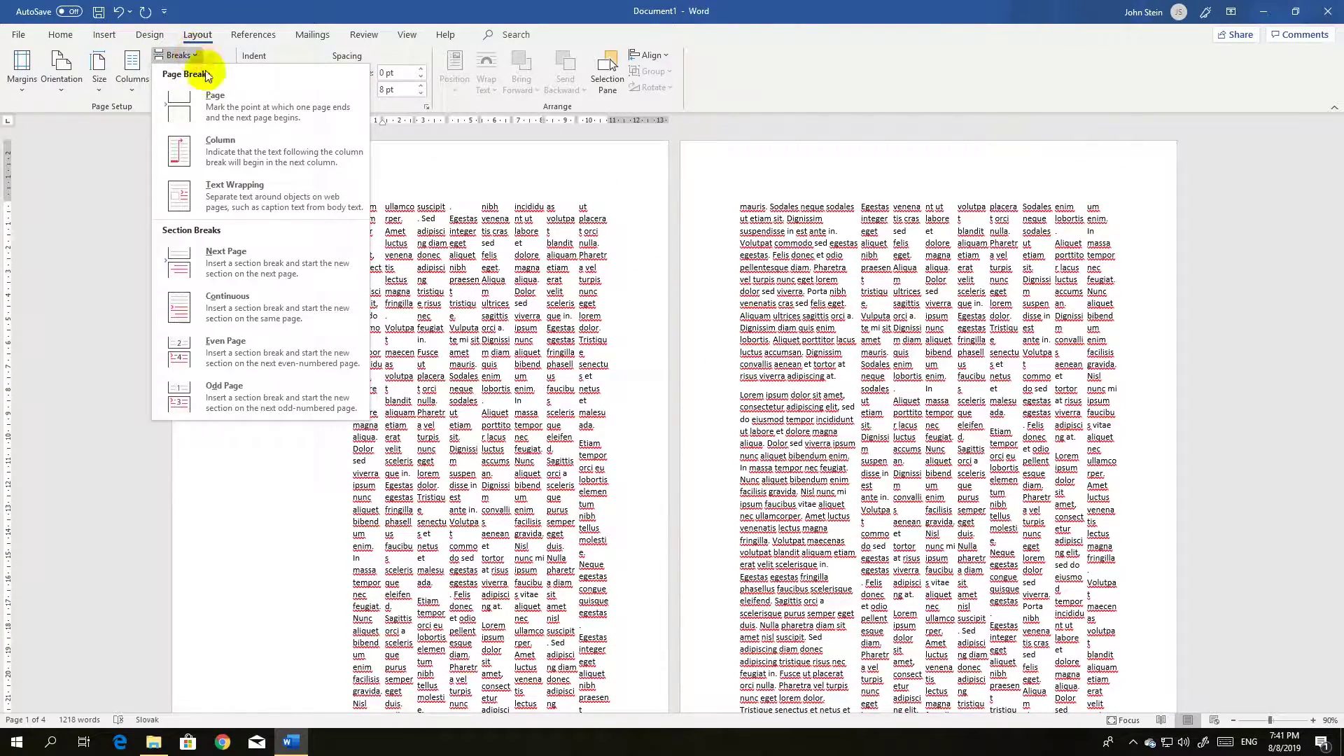
click(239, 160)
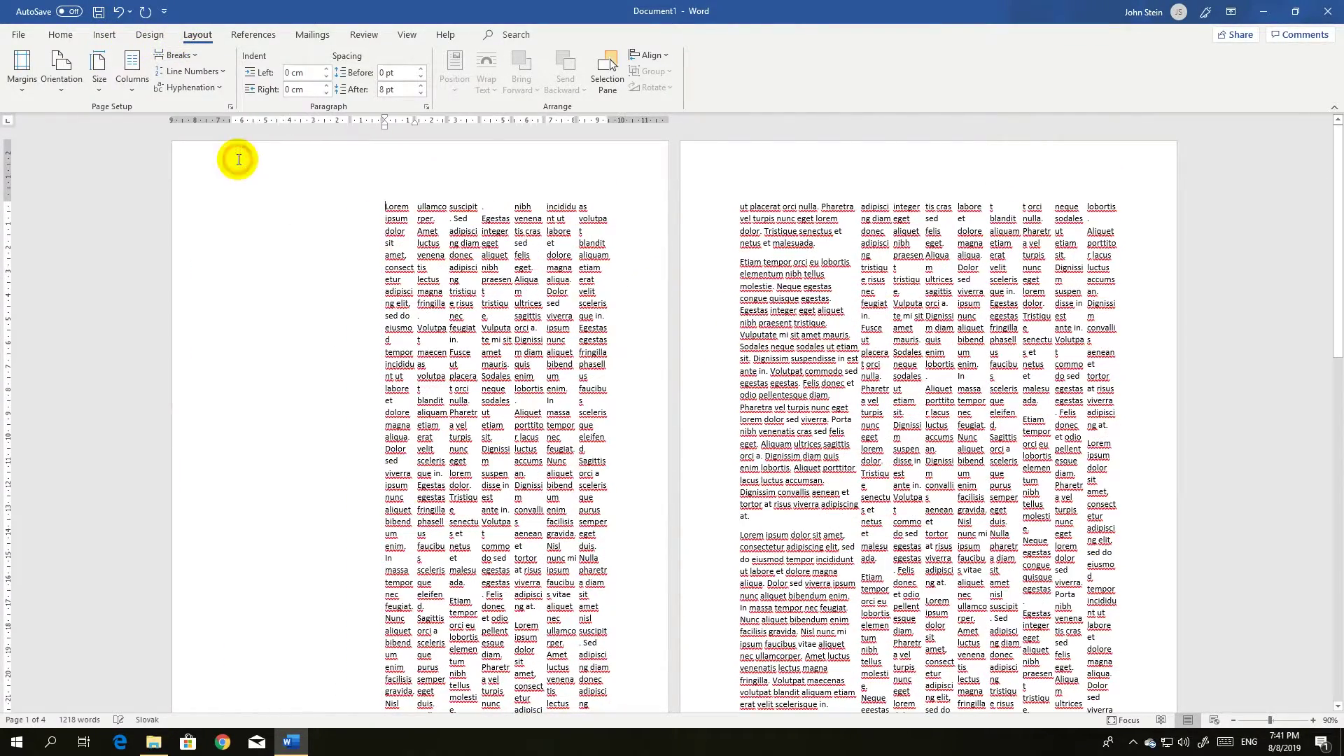
Step: Add a page break so the text moves to page two, leaving page one blank
click(184, 56)
click(194, 95)
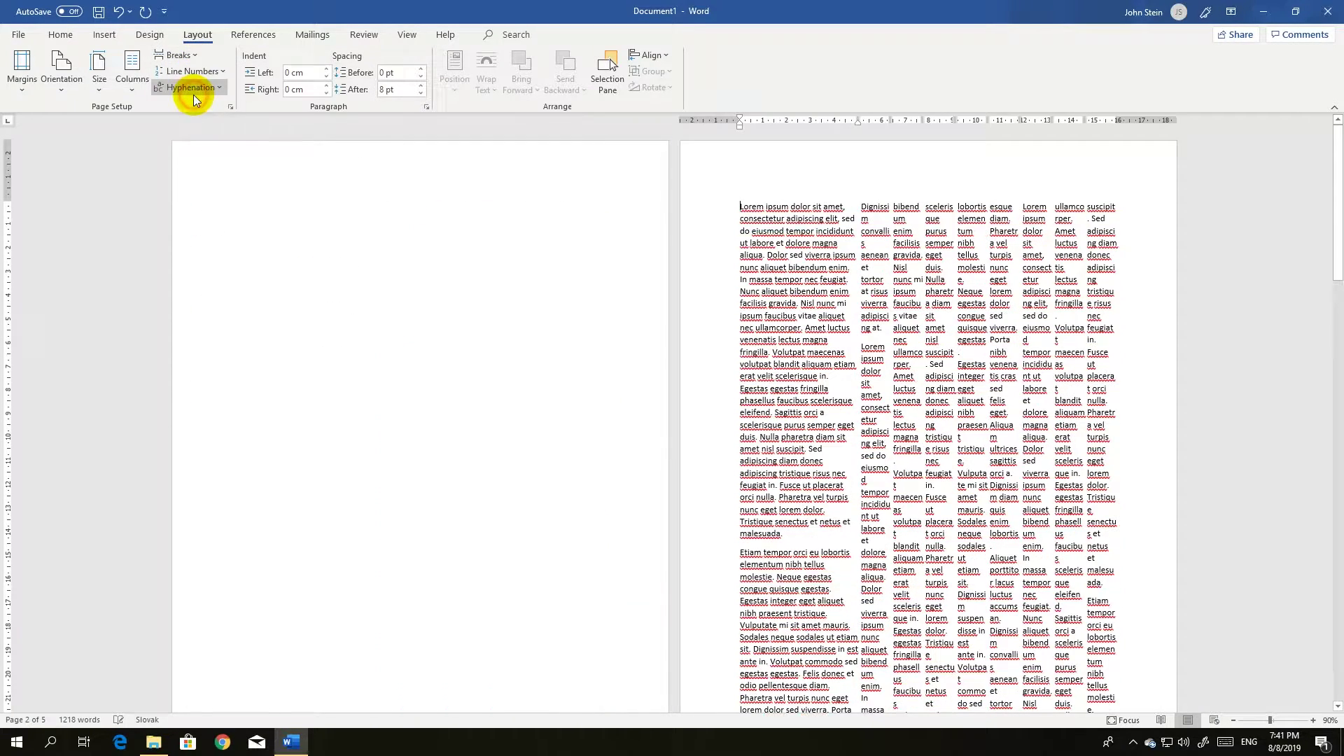
click(181, 56)
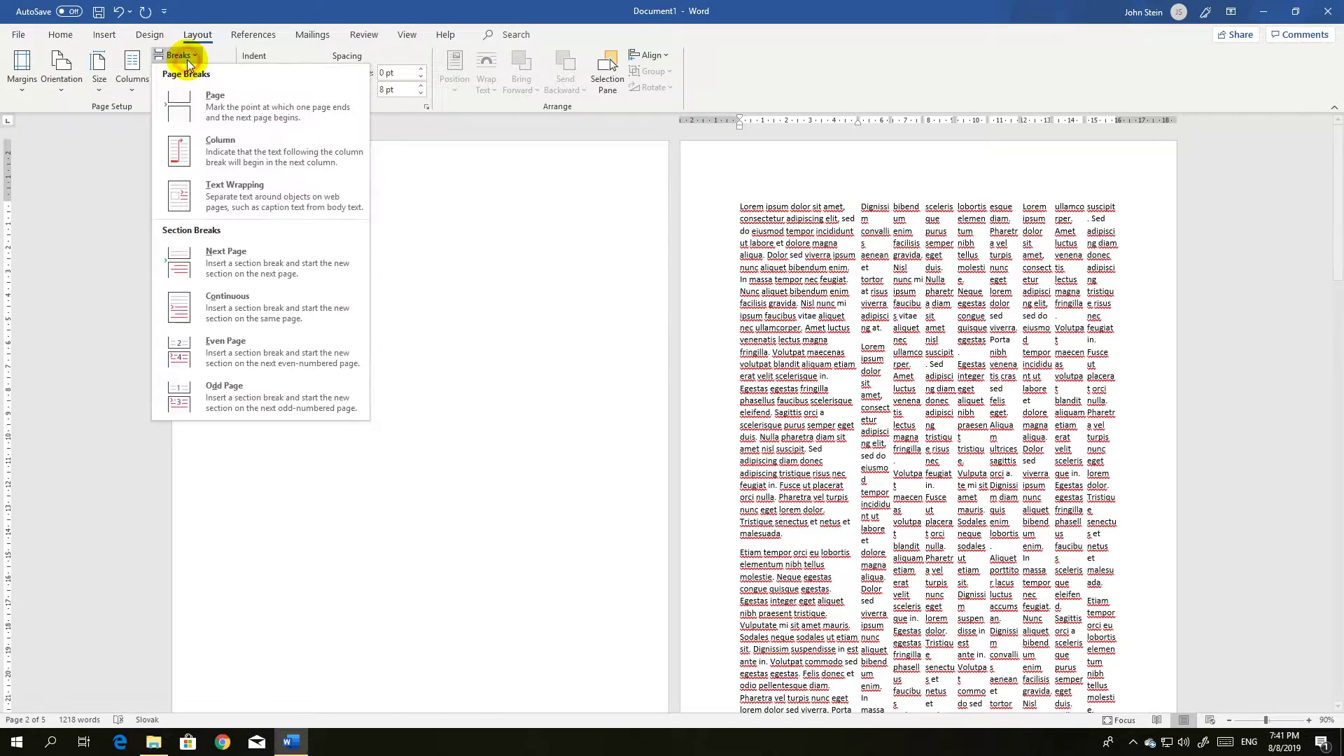
click(108, 161)
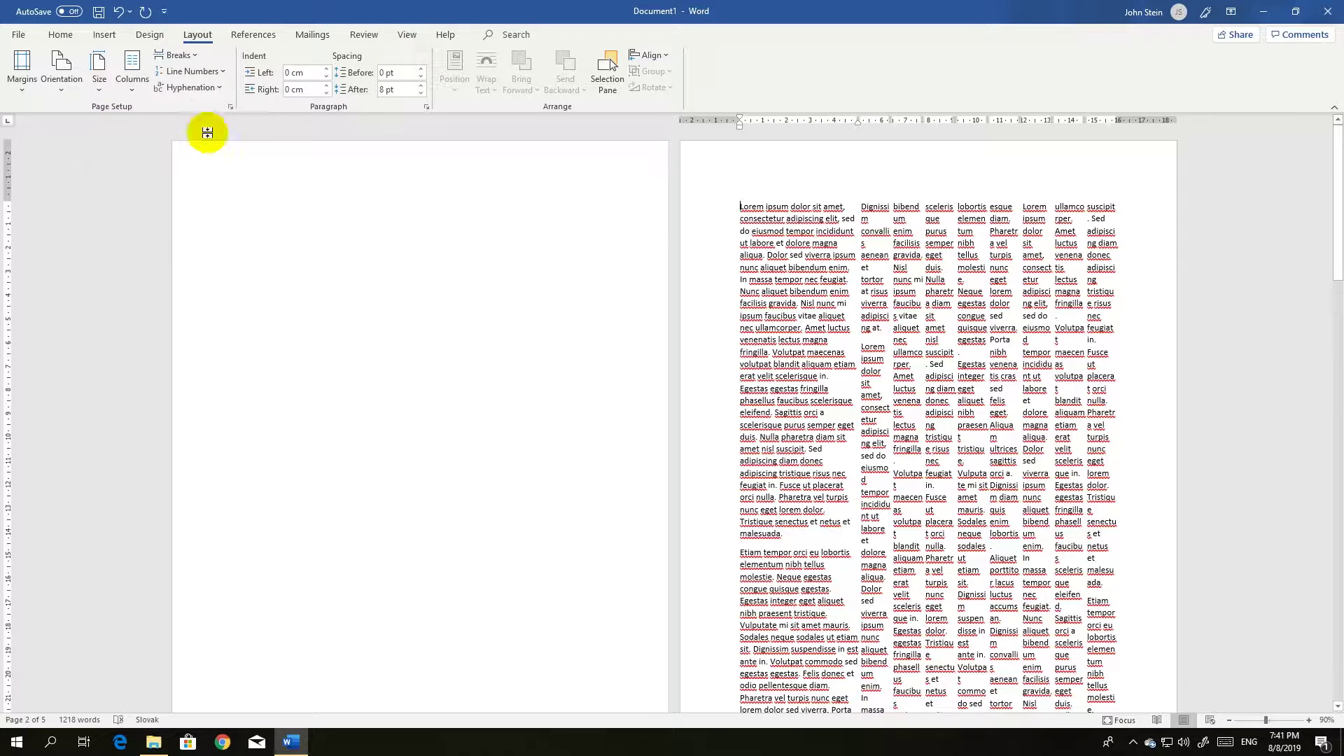
right_click(238, 203)
click(238, 203)
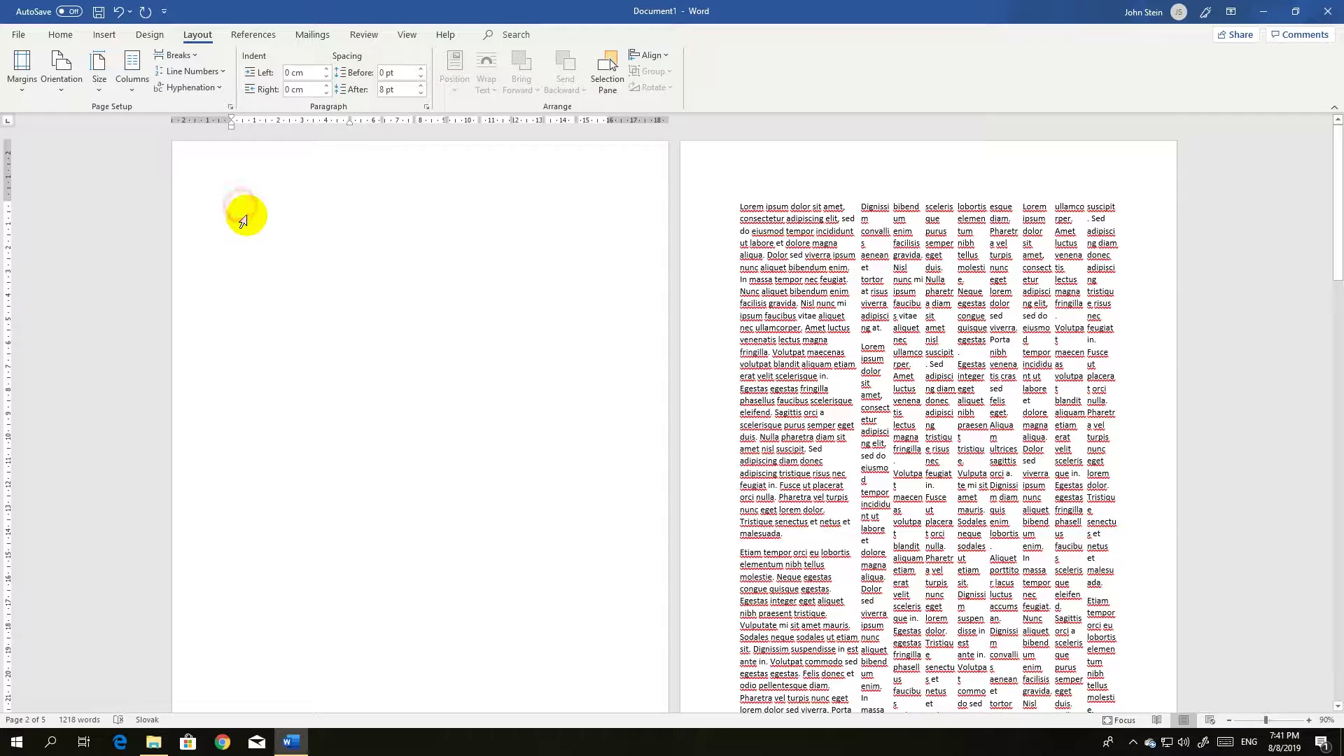
right_click(218, 183)
Step: Delete the page break and the leftover column break on the blank first page
click(750, 249)
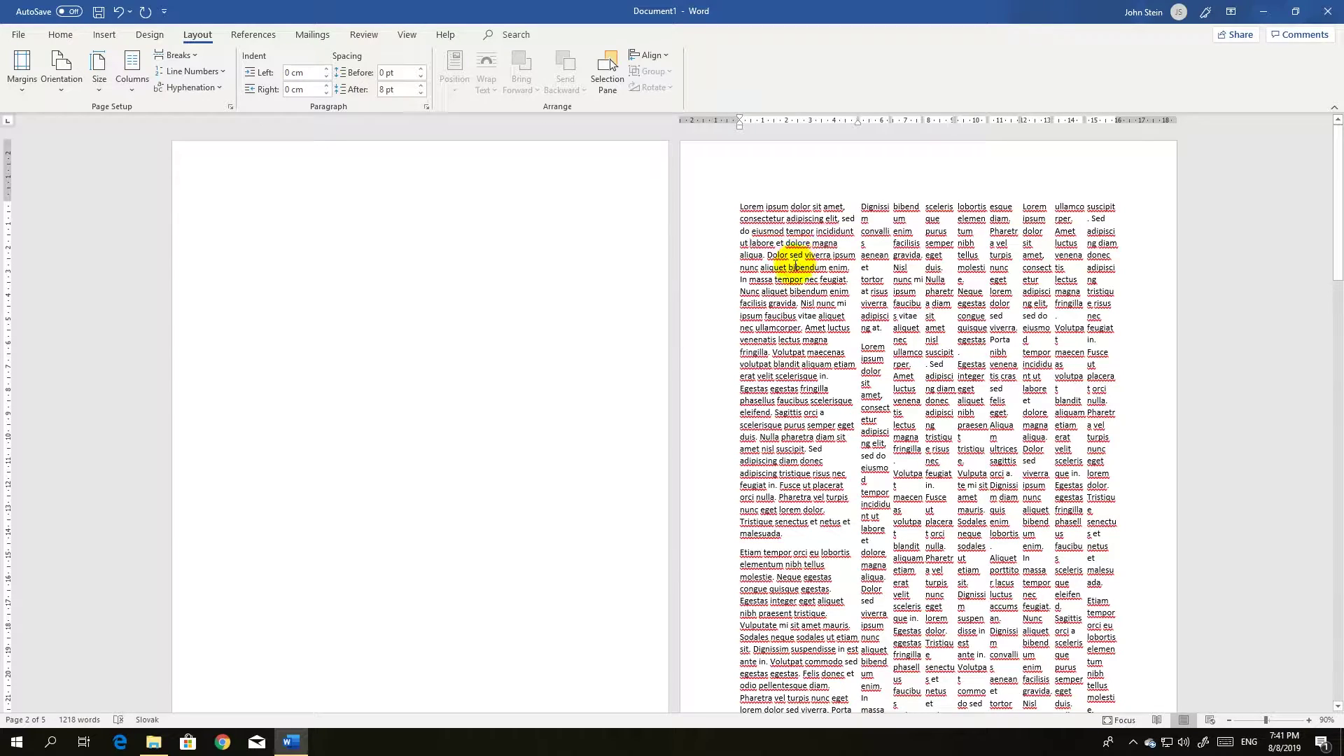
key(Delete)
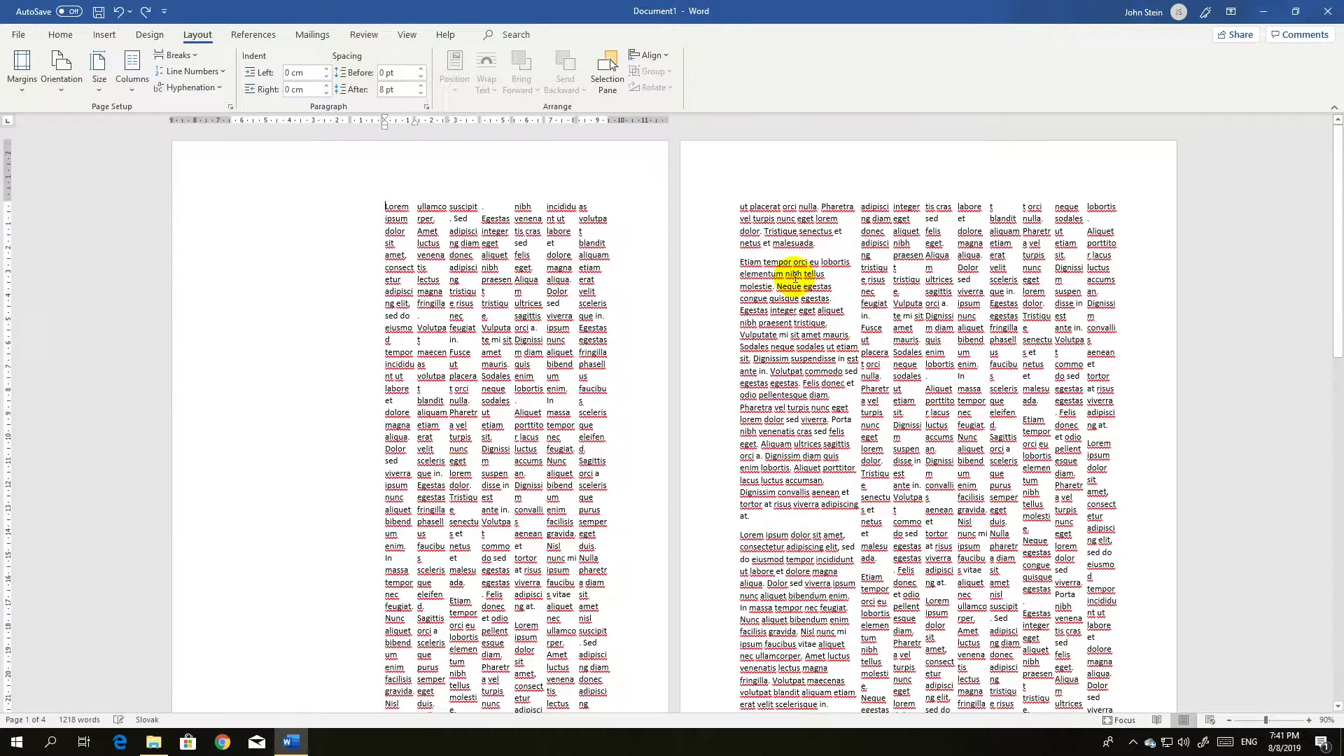
key(Delete)
key(Delete)
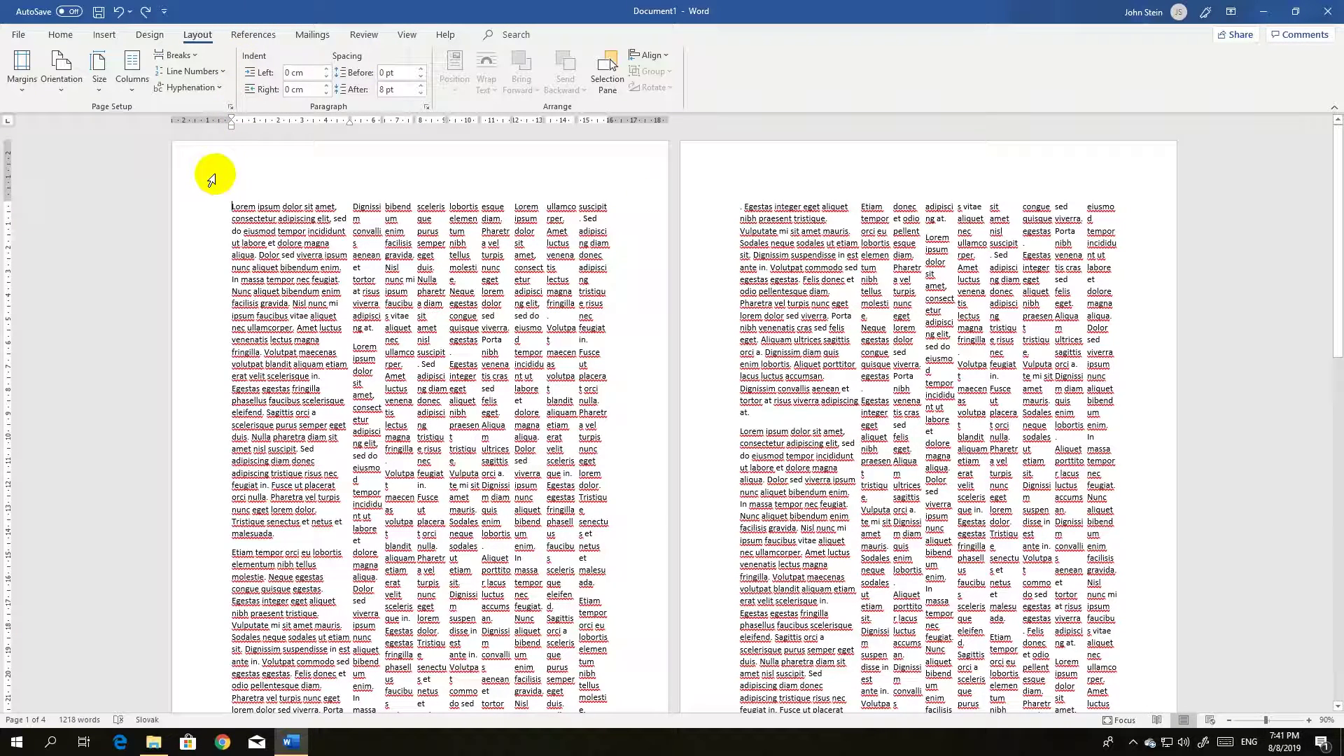
Step: Replace the nine-column layout with the One column preset
click(132, 90)
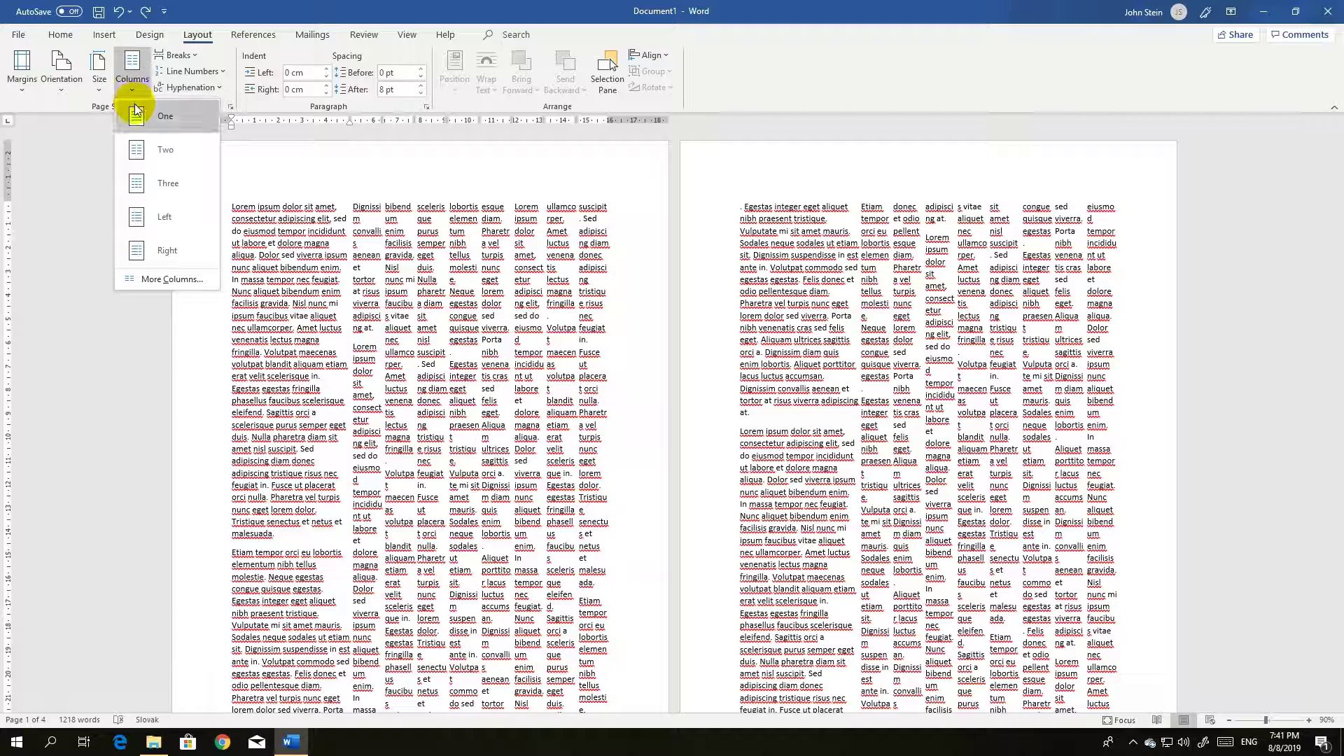
click(140, 118)
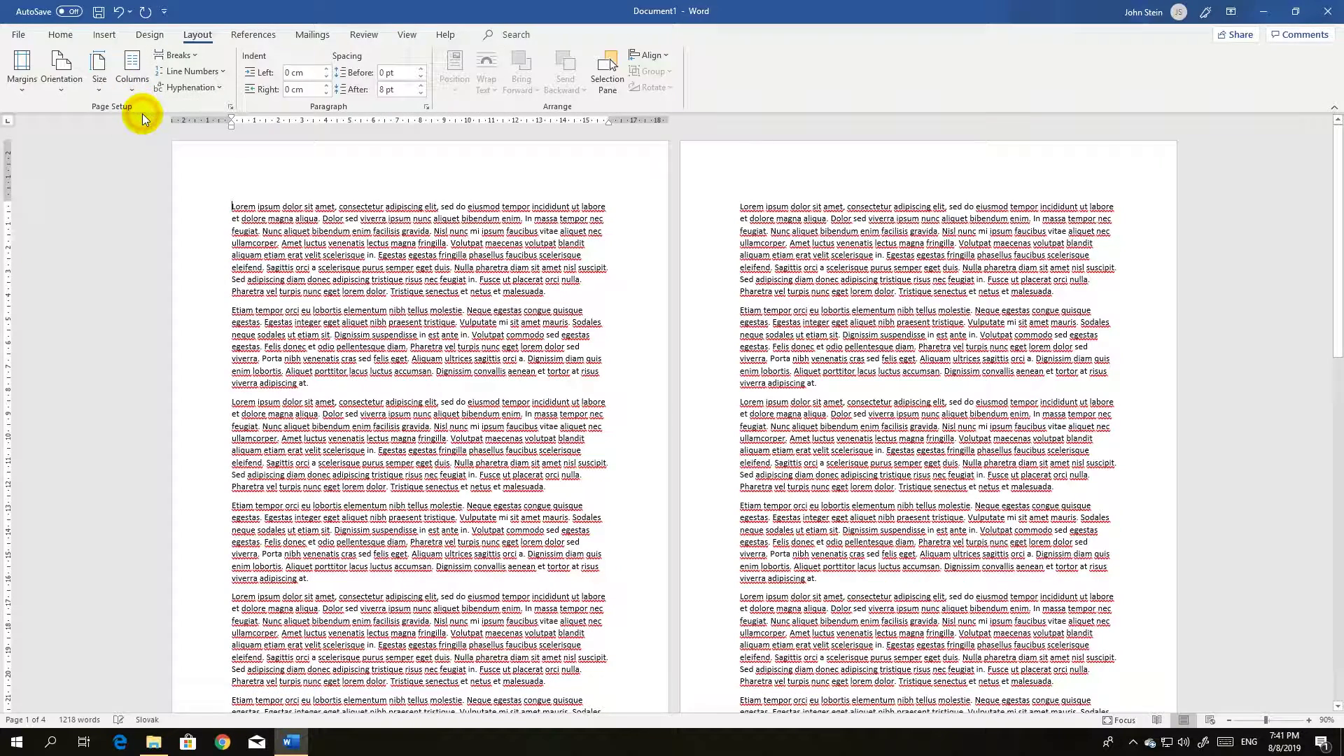